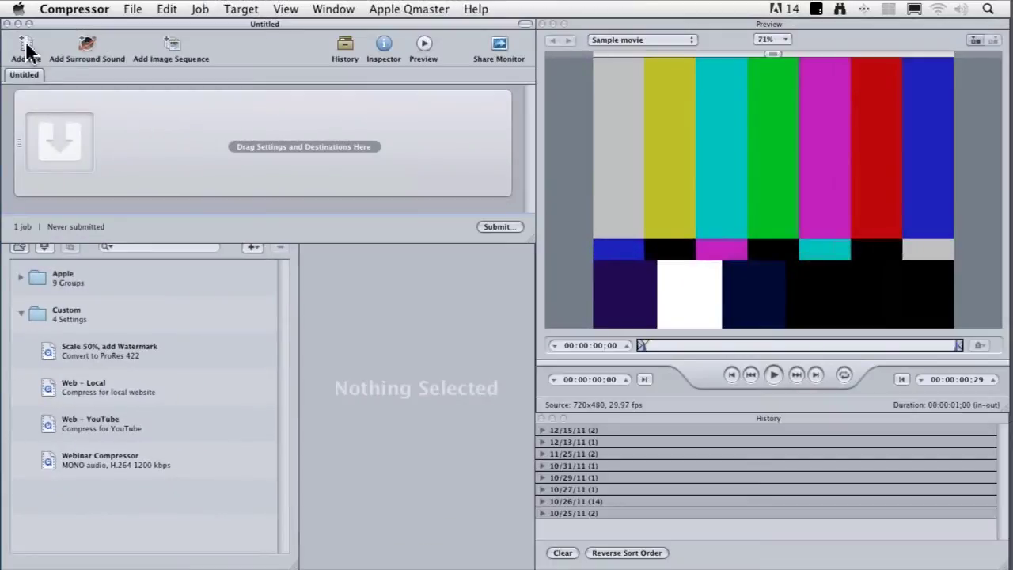
Add Romance – Lisa v2.mov from the Desktop as a job and scrub its preview
{"action": "left_click", "coordinate": [26, 47]}
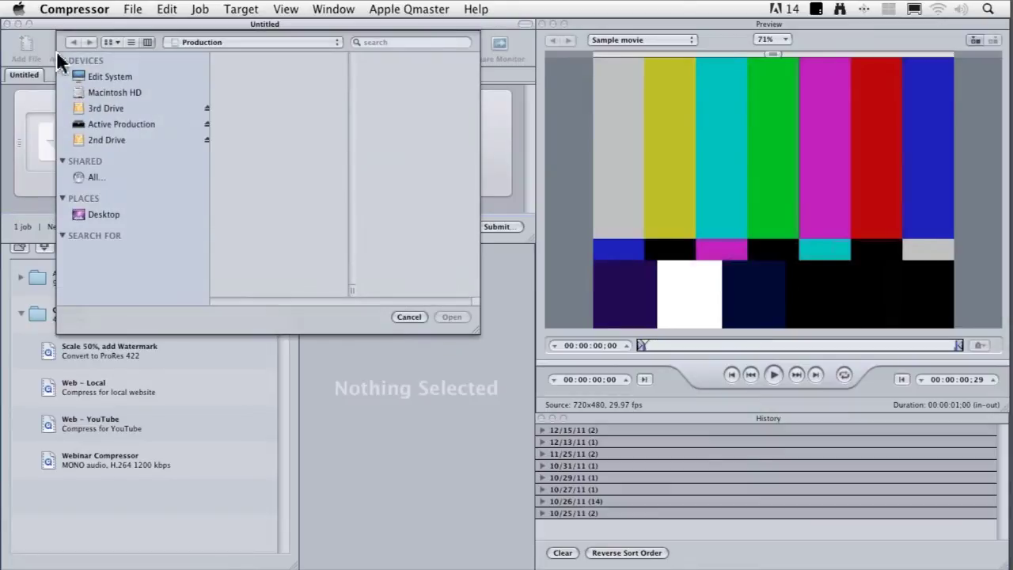
{"action": "left_click", "coordinate": [106, 227]}
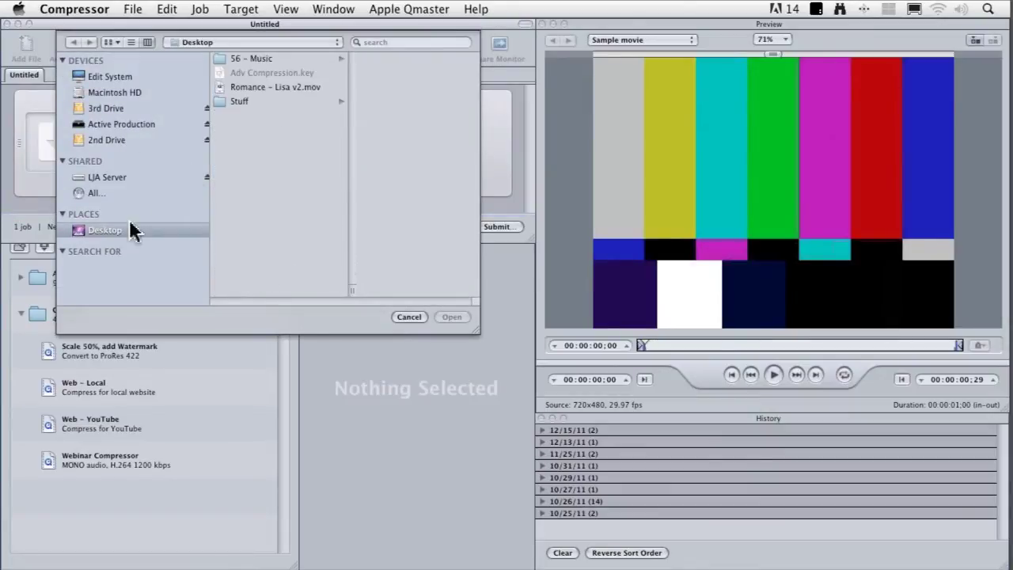
{"action": "left_click", "coordinate": [261, 87]}
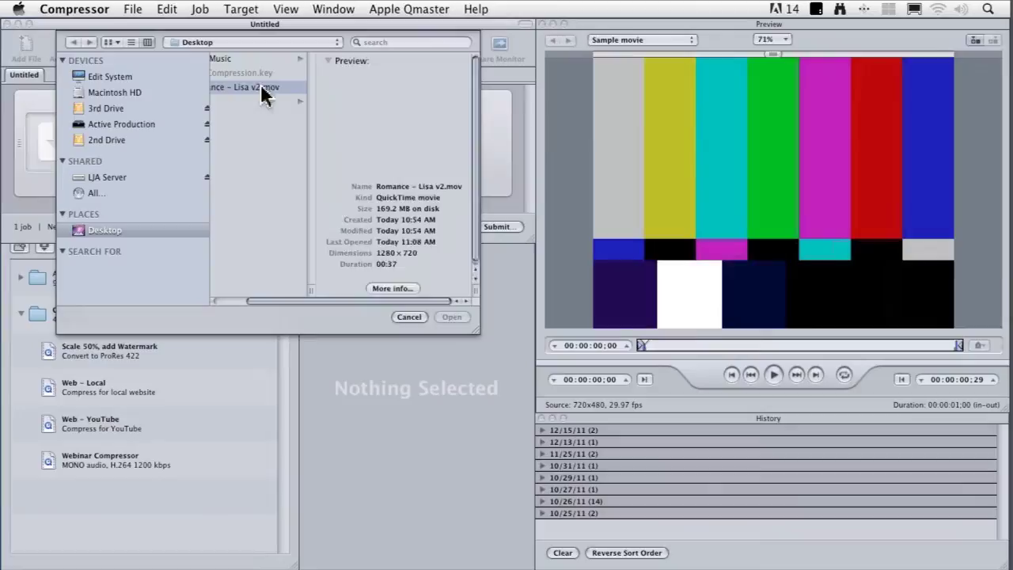
{"action": "left_click", "coordinate": [452, 317]}
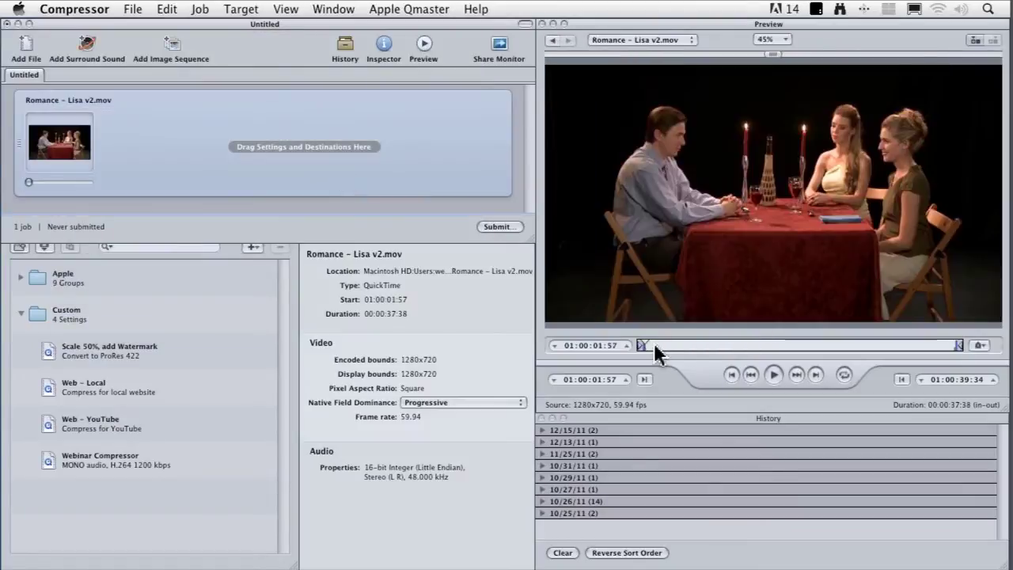
{"action": "left_click", "coordinate": [679, 346]}
{"action": "left_click", "coordinate": [714, 350]}
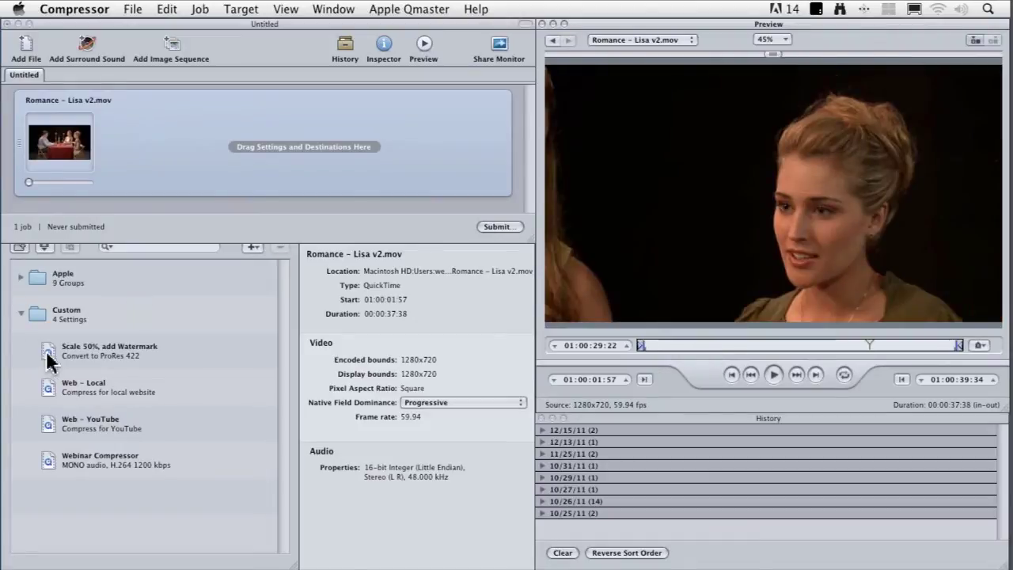
Drop the Scale 50%, add Watermark setting onto the job and rename its output Romance – Lisa temp
{"action": "left_click_drag", "start_coordinate": [47, 355], "coordinate": [140, 163]}
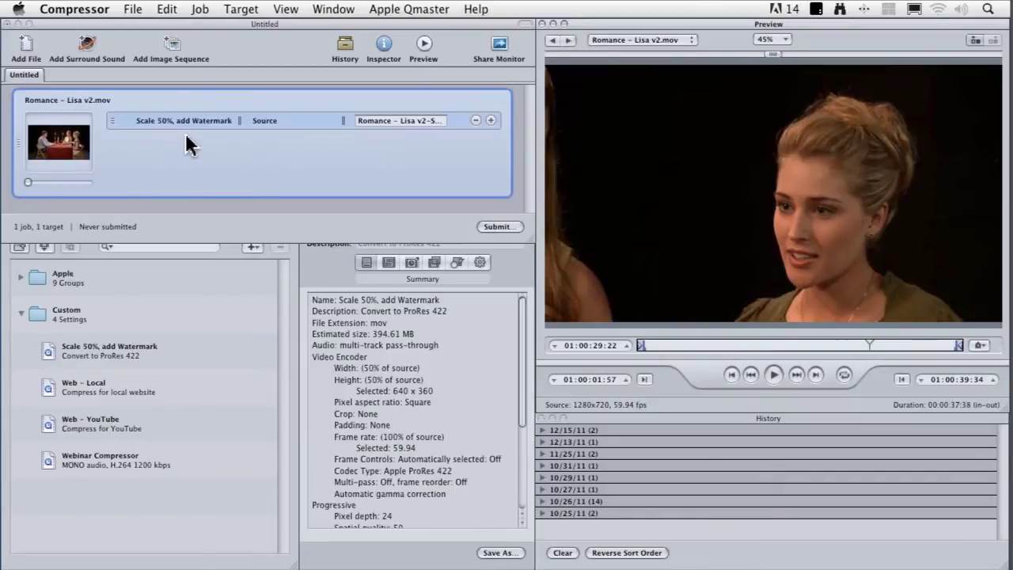
{"action": "double_click", "coordinate": [428, 121]}
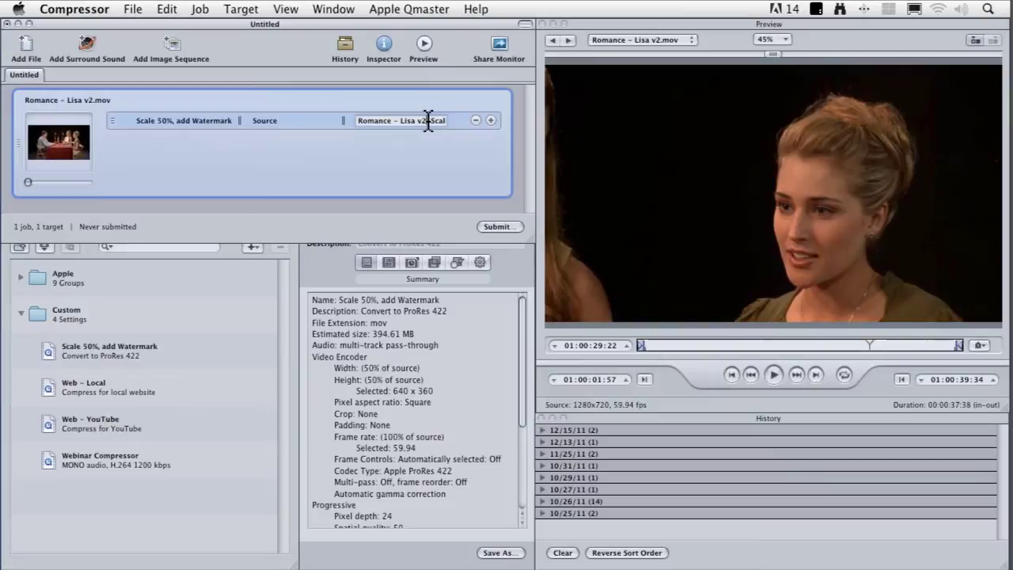
{"action": "key", "text": "BackSpace"}
{"action": "key", "text": "BackSpace"}
{"action": "key", "text": "BackSpace"}
{"action": "key", "text": "BackSpace"}
{"action": "key", "text": "Delete"}
{"action": "key", "text": "Delete"}
{"action": "key", "text": "Delete"}
{"action": "key", "text": "Delete"}
{"action": "key", "text": "Delete"}
{"action": "key", "text": "Delete"}
{"action": "key", "text": "Delete"}
{"action": "key", "text": "Delete"}
{"action": "key", "text": "Delete"}
{"action": "key", "text": "Delete"}
{"action": "key", "text": "Delete"}
{"action": "key", "text": "Delete"}
{"action": "key", "text": "Delete"}
{"action": "key", "text": "Delete"}
{"action": "key", "text": "Delete"}
{"action": "key", "text": "Delete"}
{"action": "key", "text": "Delete"}
{"action": "key", "text": "Delete"}
{"action": "key", "text": "Delete"}
{"action": "key", "text": "Delete"}
{"action": "key", "text": "Delete"}
{"action": "key", "text": "Delete"}
{"action": "key", "text": "Delete"}
{"action": "type", "text": "test"}
{"action": "key", "text": "Return"}
Create a New Job With Target Output from the target and resize the batch to show both jobs
{"action": "left_click", "coordinate": [396, 149]}
{"action": "left_click", "coordinate": [294, 123]}
{"action": "left_click", "coordinate": [199, 9]}
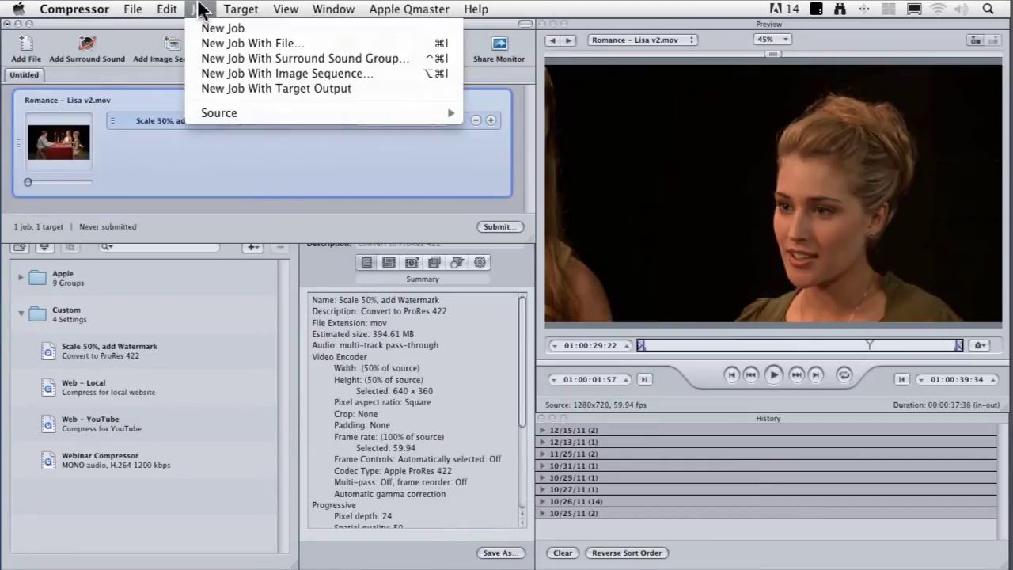
{"action": "left_click", "coordinate": [356, 89]}
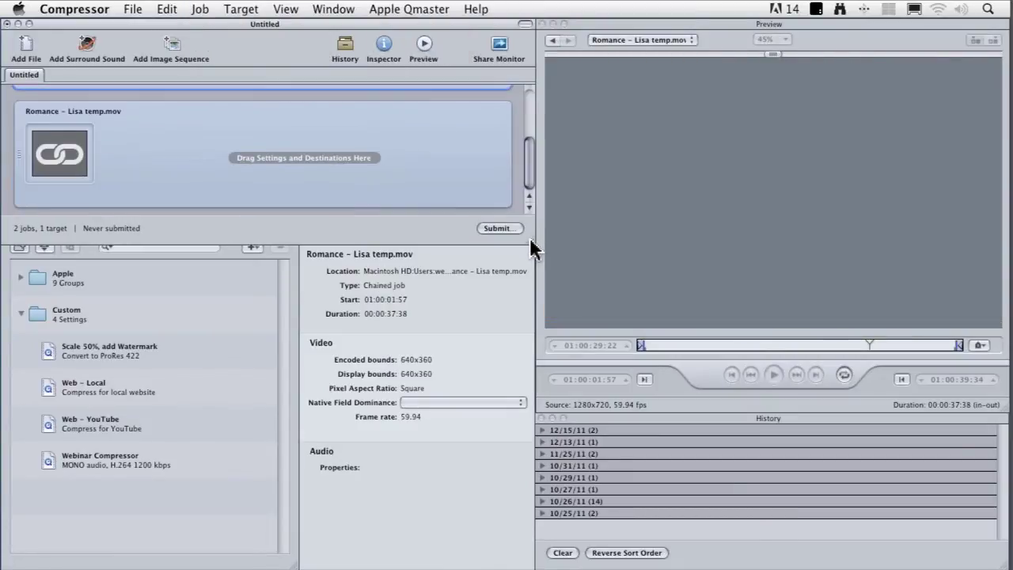
{"action": "left_click_drag", "start_coordinate": [534, 247], "coordinate": [538, 316]}
{"action": "left_click_drag", "start_coordinate": [540, 376], "coordinate": [545, 399]}
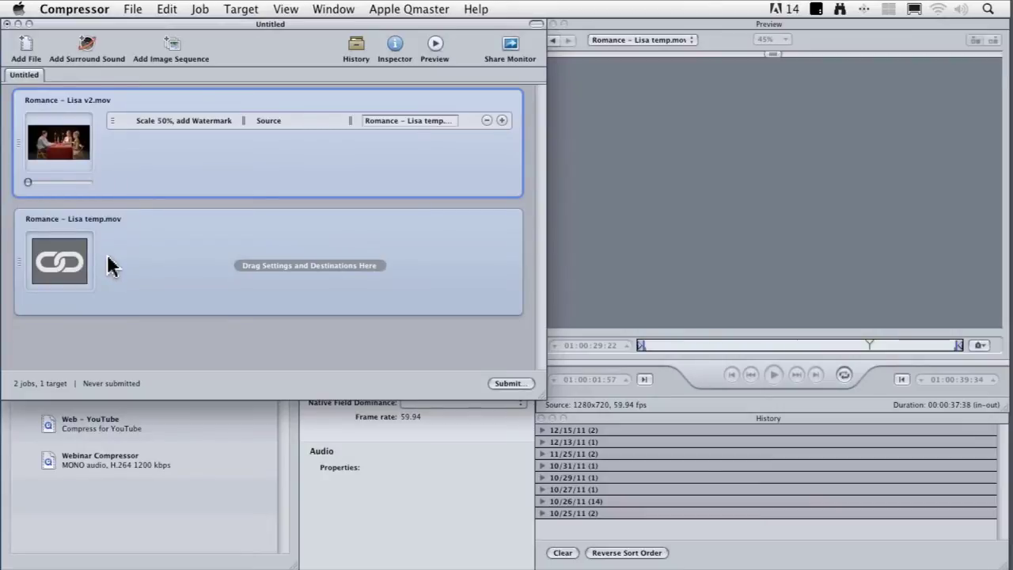
Move the Settings window aside and drop Web – Local and Web – YouTube onto the Romance – Lisa temp.mov job
{"action": "left_click", "coordinate": [180, 484]}
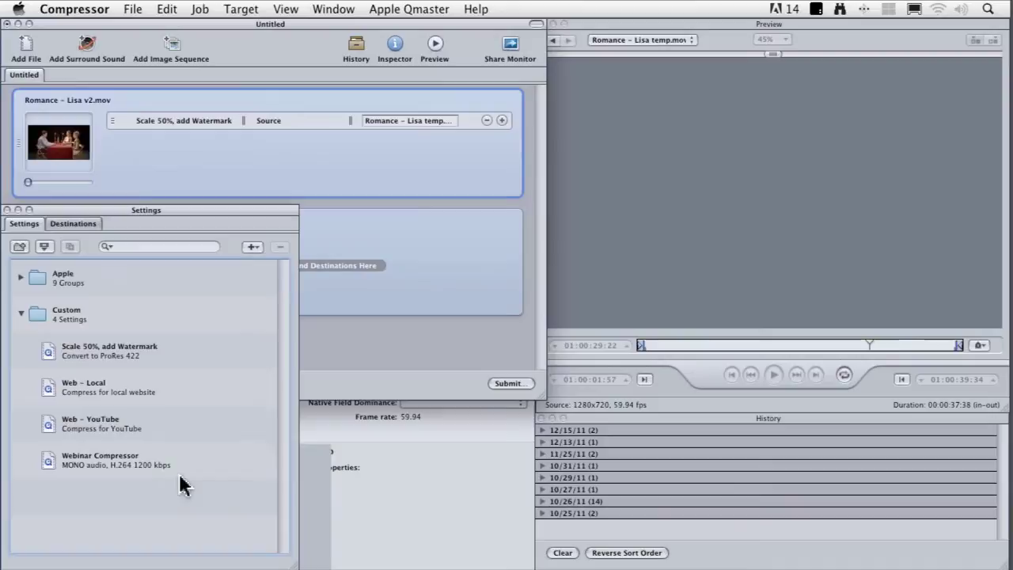
{"action": "left_click_drag", "start_coordinate": [216, 212], "coordinate": [232, 333]}
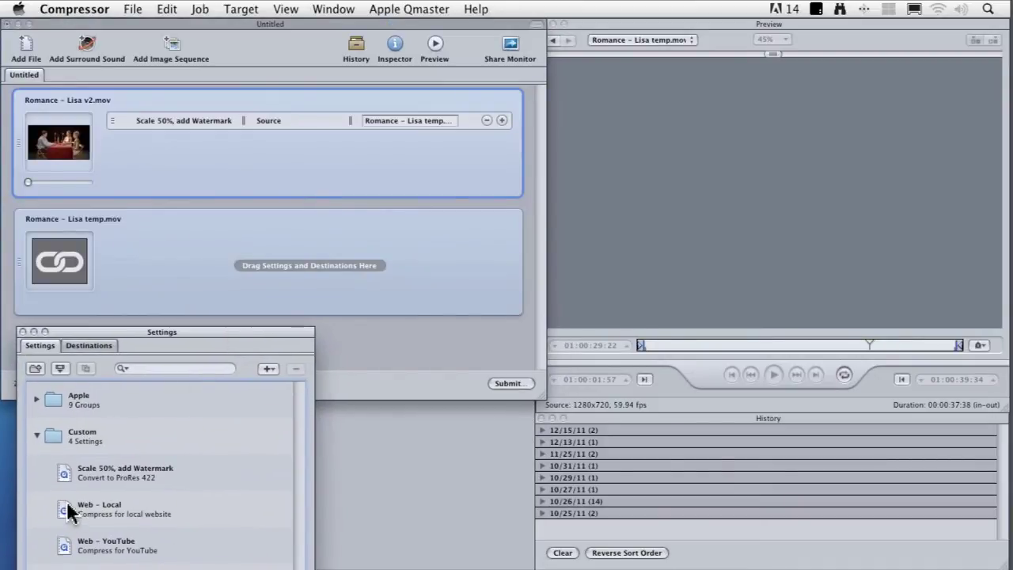
{"action": "left_click_drag", "start_coordinate": [66, 502], "coordinate": [129, 264]}
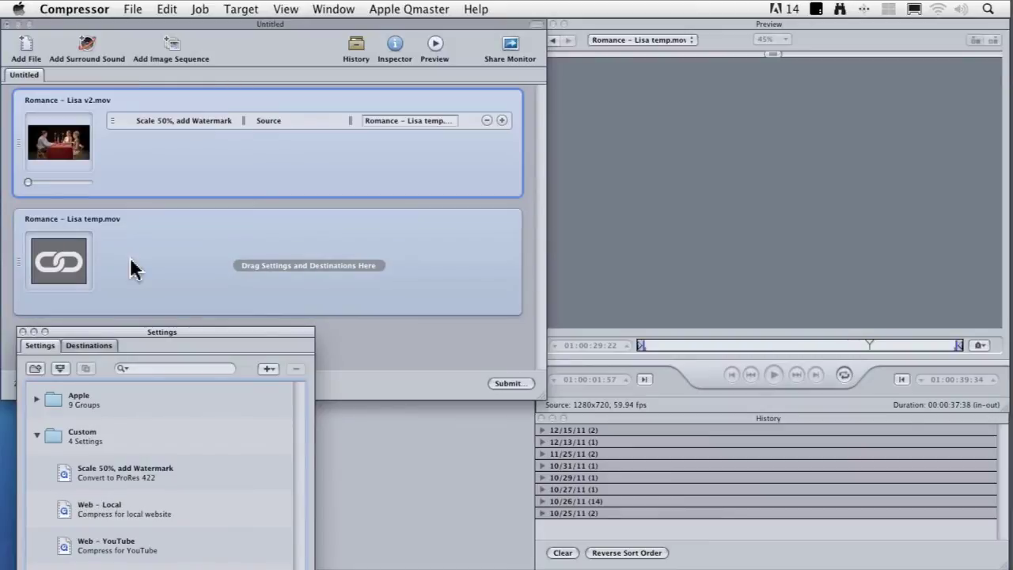
{"action": "left_click_drag", "start_coordinate": [69, 507], "coordinate": [105, 246]}
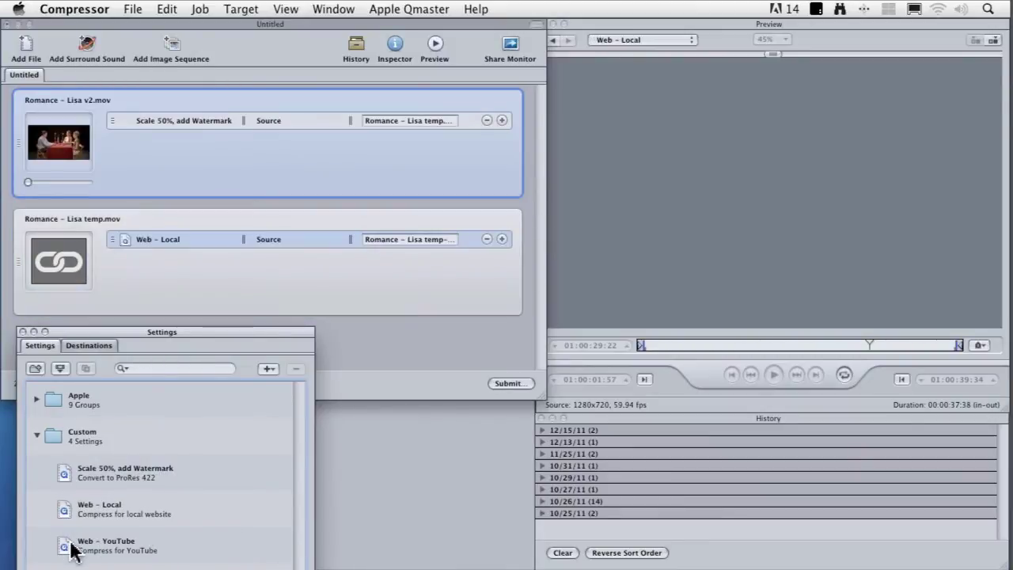
{"action": "left_click_drag", "start_coordinate": [72, 549], "coordinate": [130, 296]}
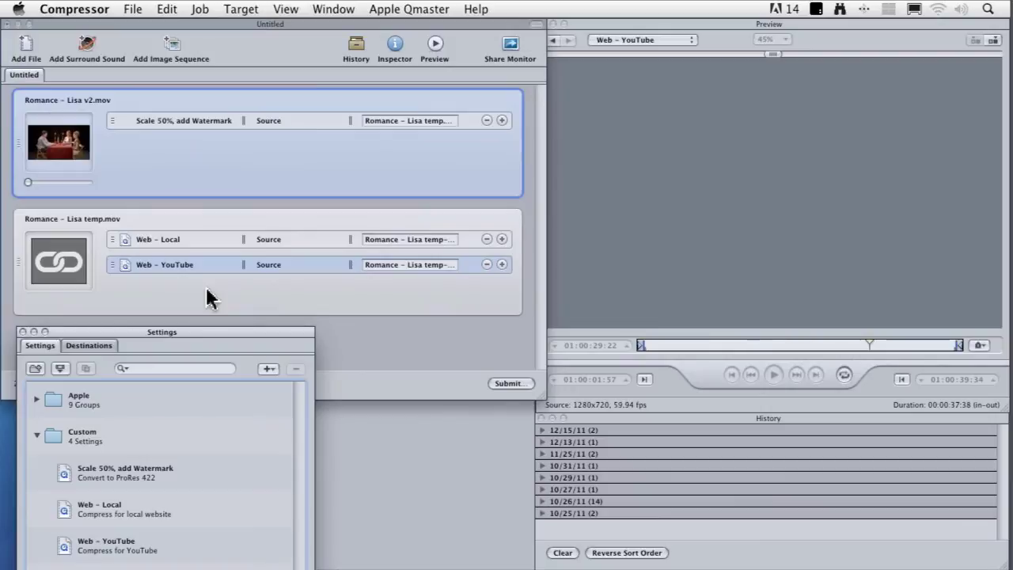
Submit the Romance – Lisa v2 batch with Cluster This Computer and Priority High
{"action": "left_click", "coordinate": [352, 327]}
{"action": "left_click", "coordinate": [520, 385]}
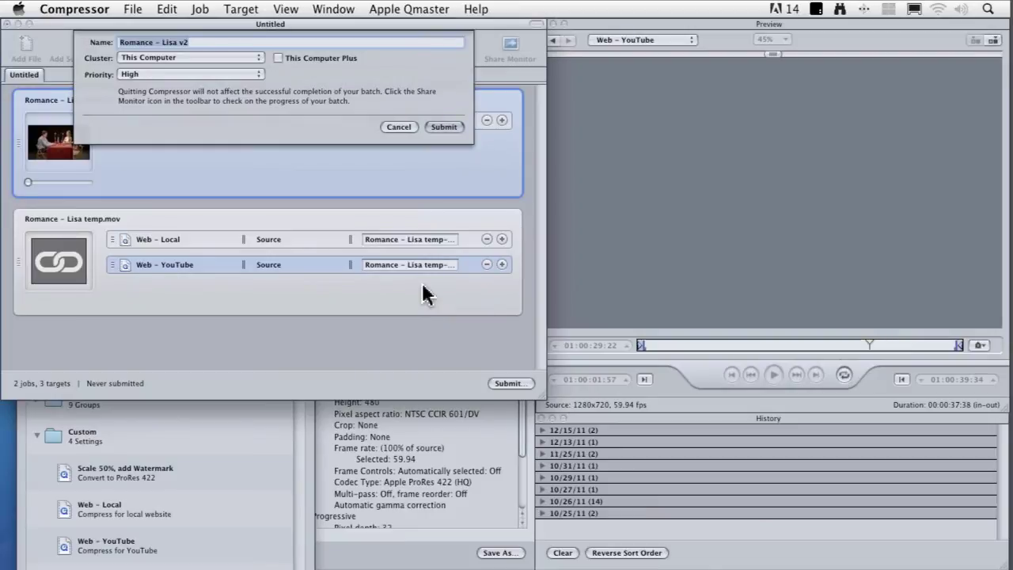
{"action": "key", "text": "Escape"}
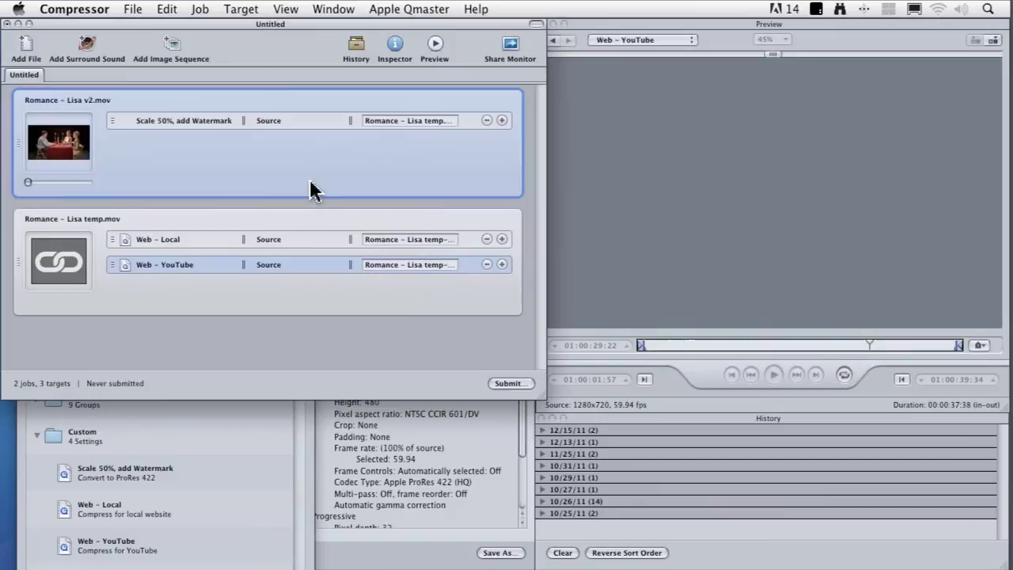